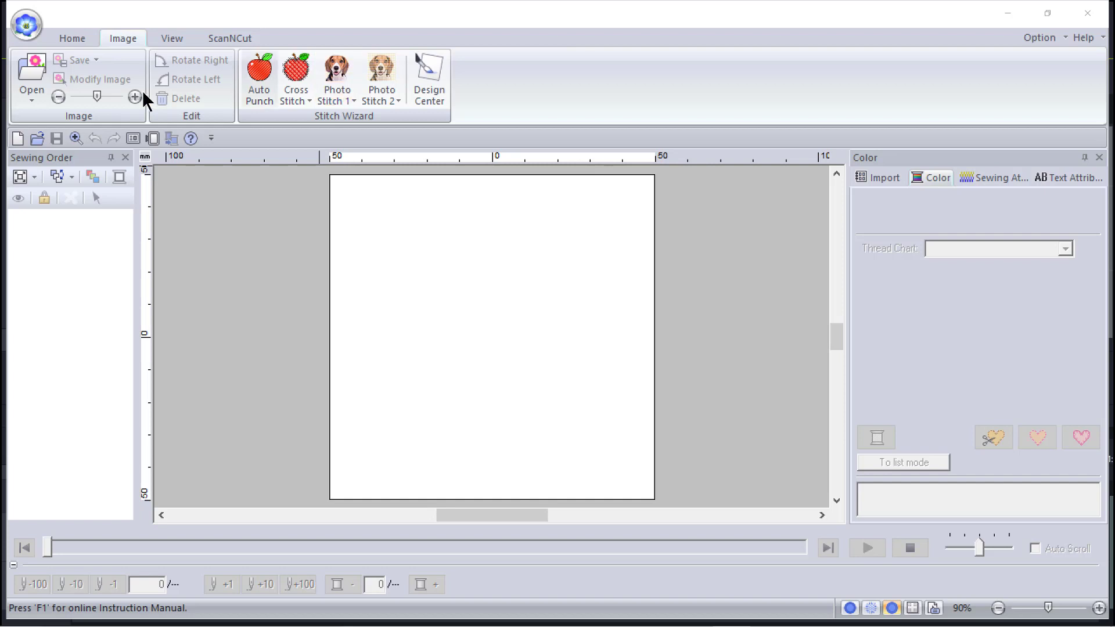
click(52, 37)
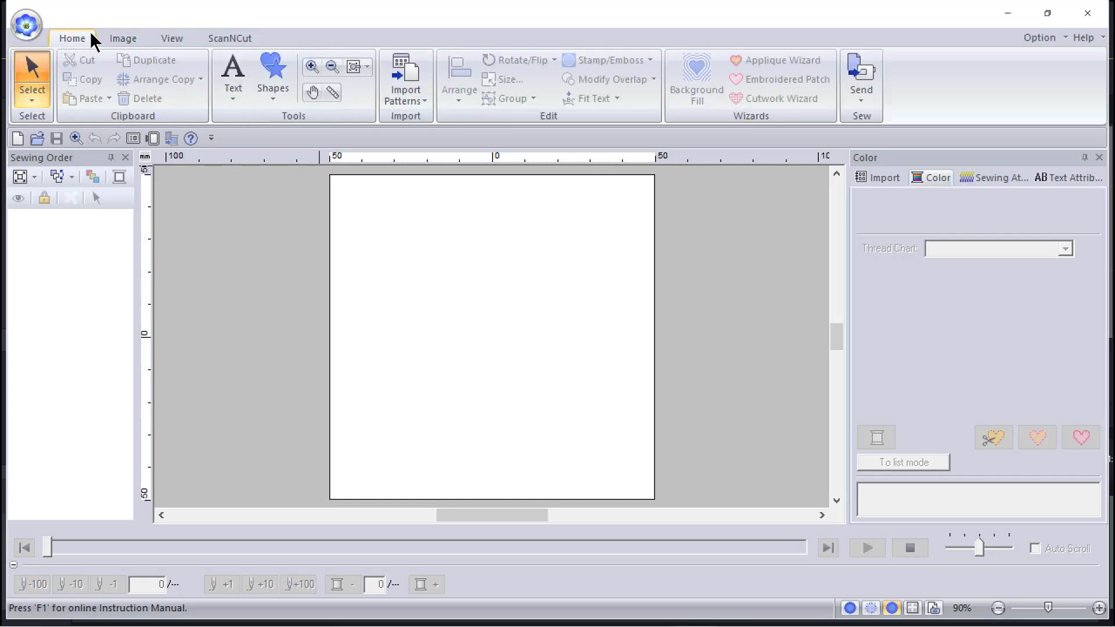
click(123, 33)
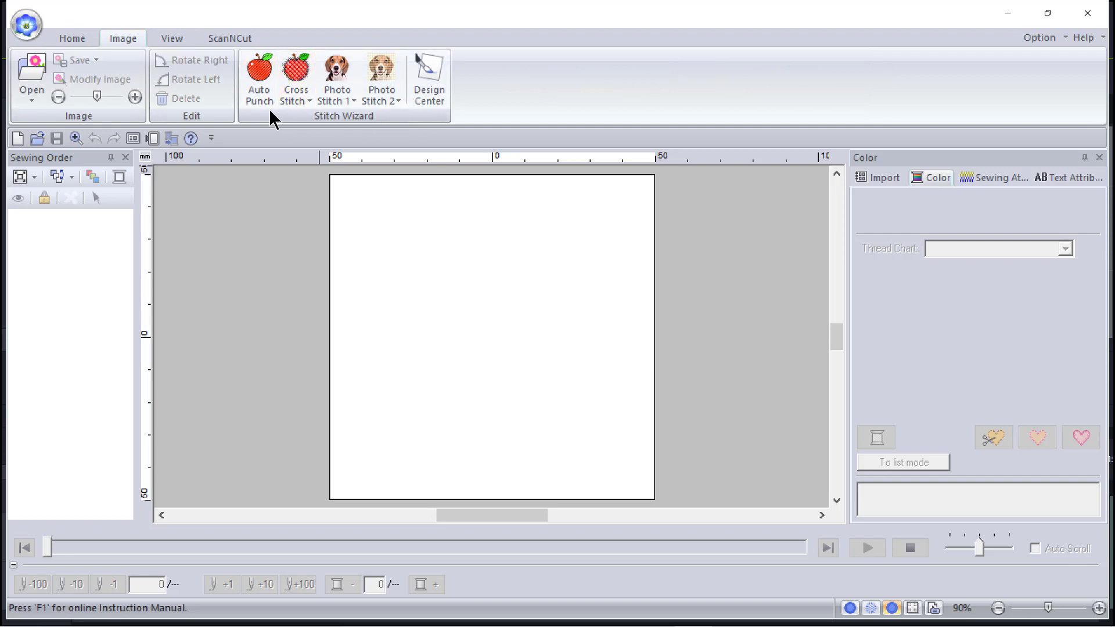
click(351, 100)
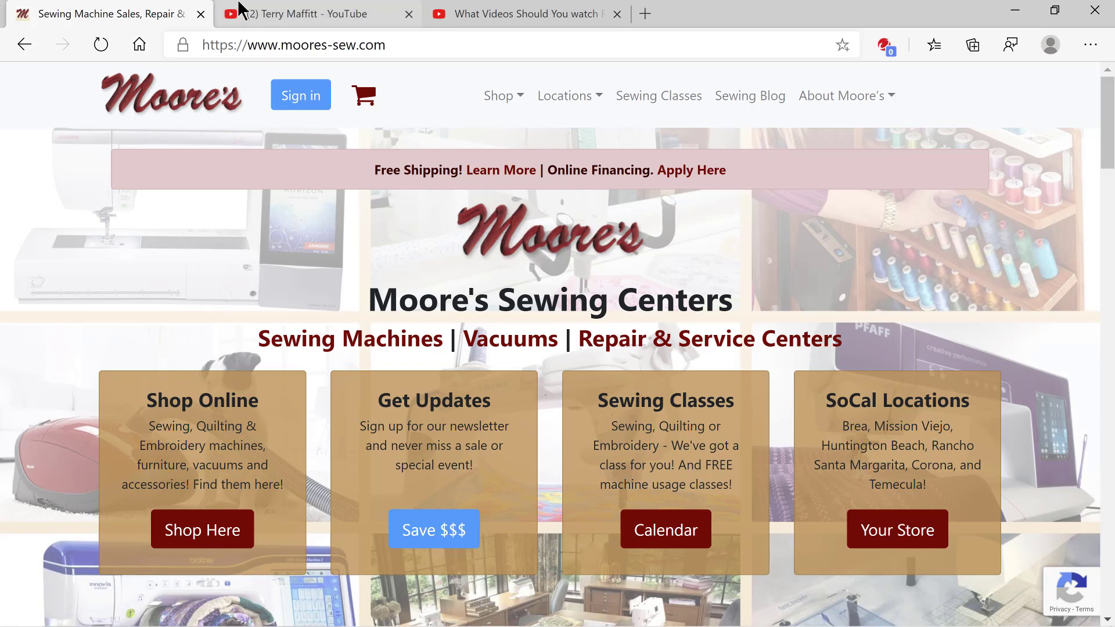
- Switch to YouTube in the browser, open the channel's PE Design 11 playlist and look through its lesson videos
click(270, 8)
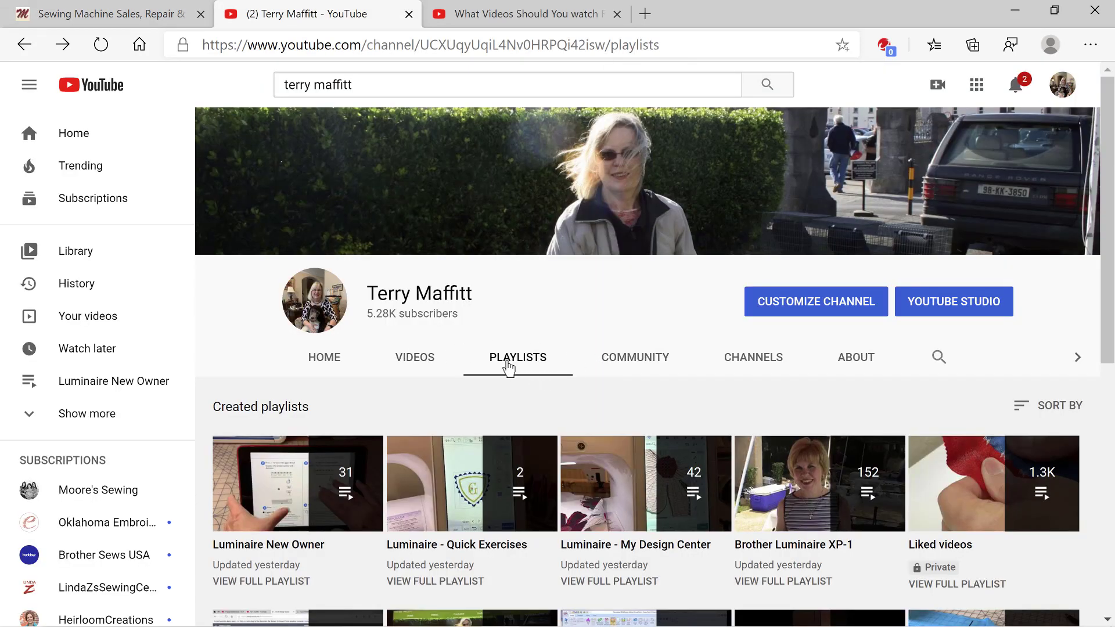
scroll(659, 450, down, 3)
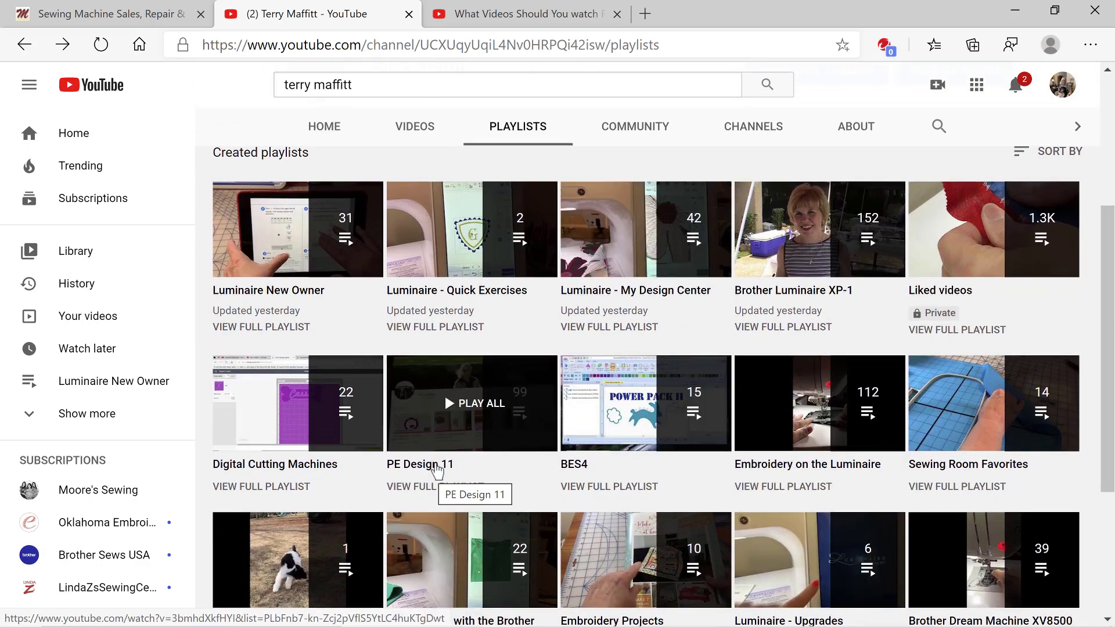
click(435, 492)
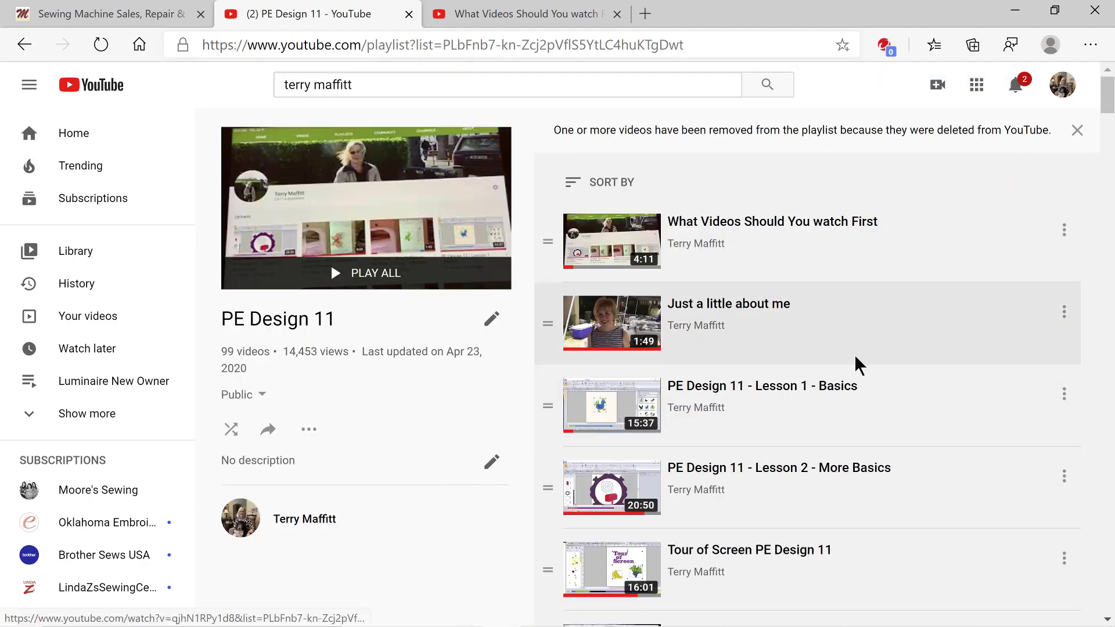
scroll(854, 359, down, 7)
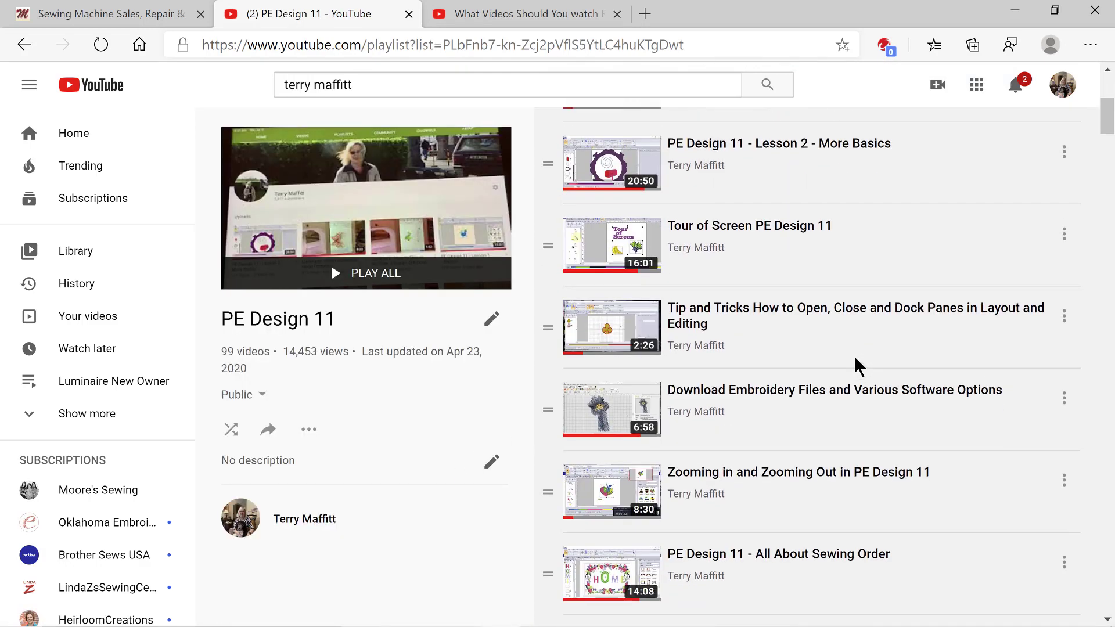
scroll(855, 358, down, 15)
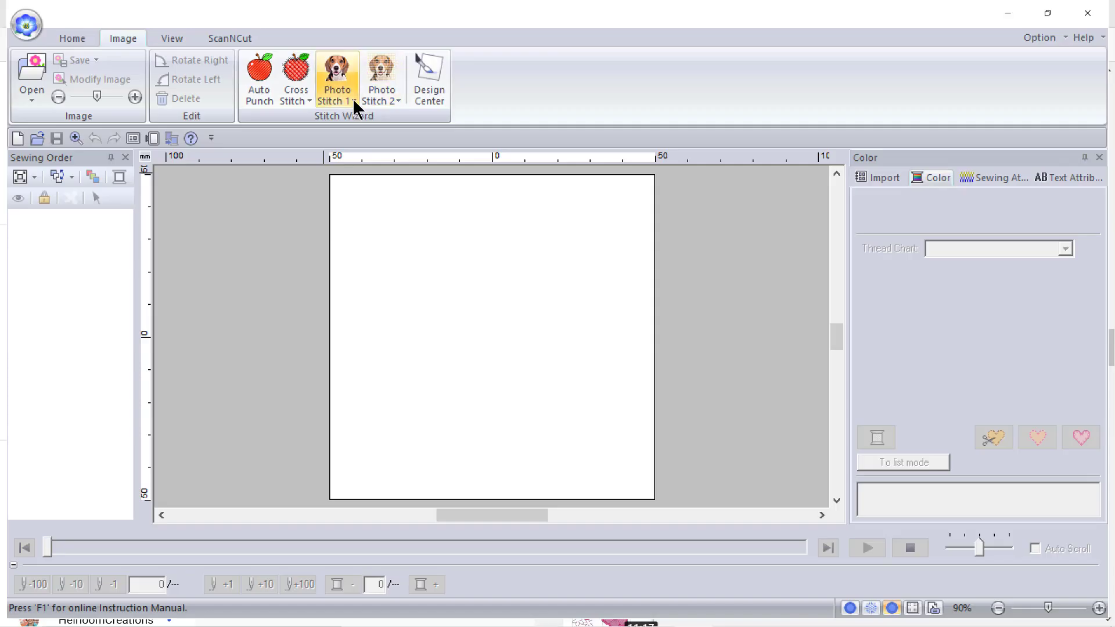
- Start the Photo Stitch 1 wizard in Color mode and open the poodle photo from the Downloads folder
click(353, 99)
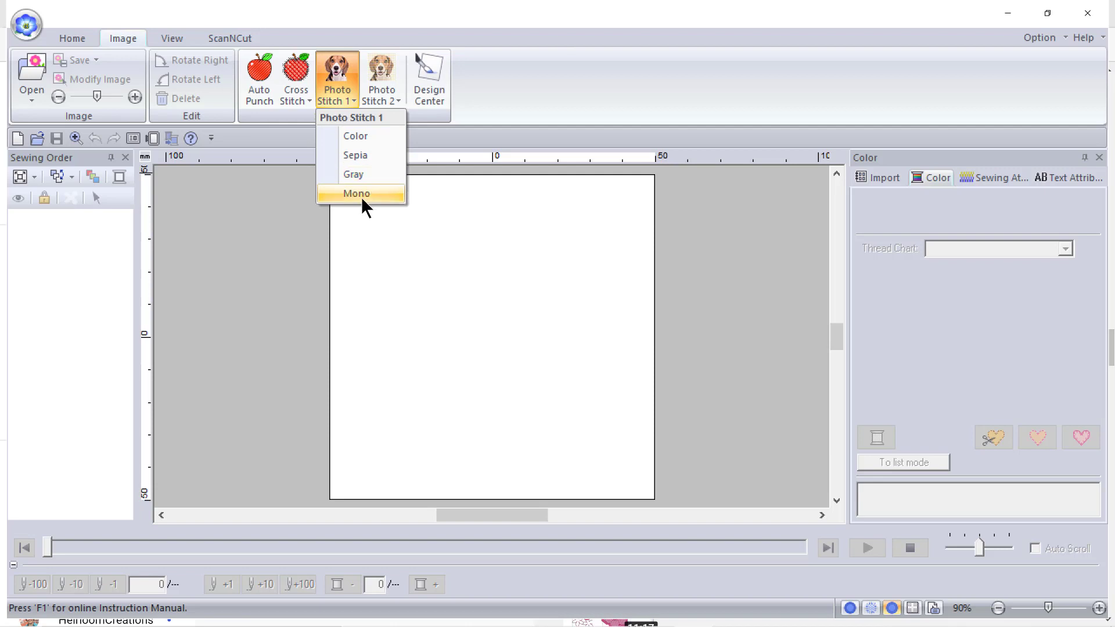
click(363, 145)
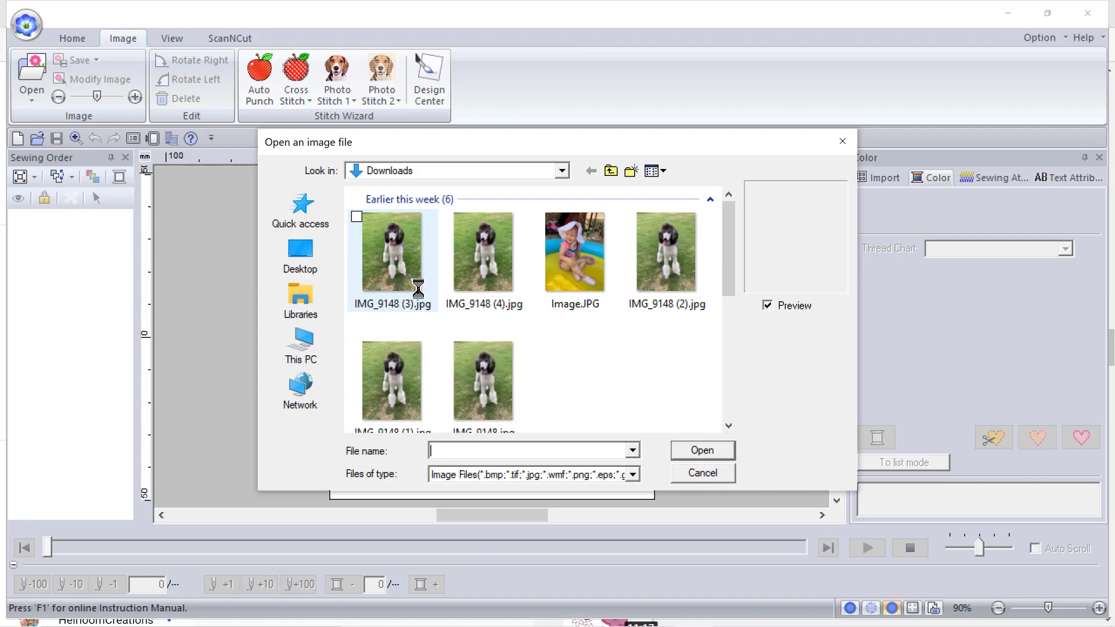
click(700, 446)
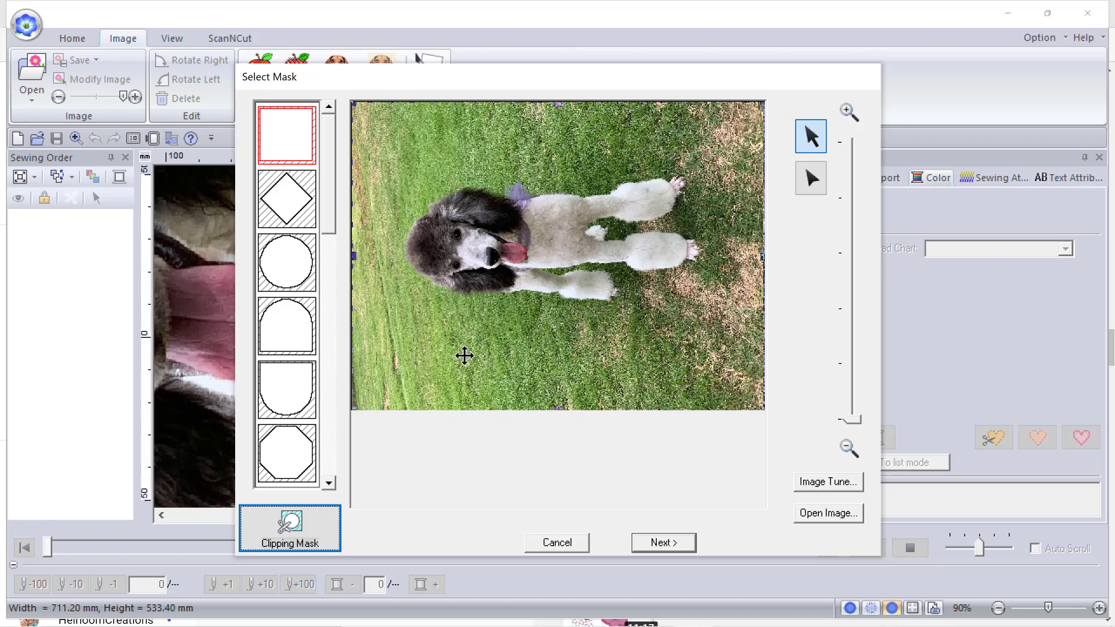
- Apply the circle mask to the photo, shrink it to an oval around the poodle's head and upper body, and accept it
click(277, 272)
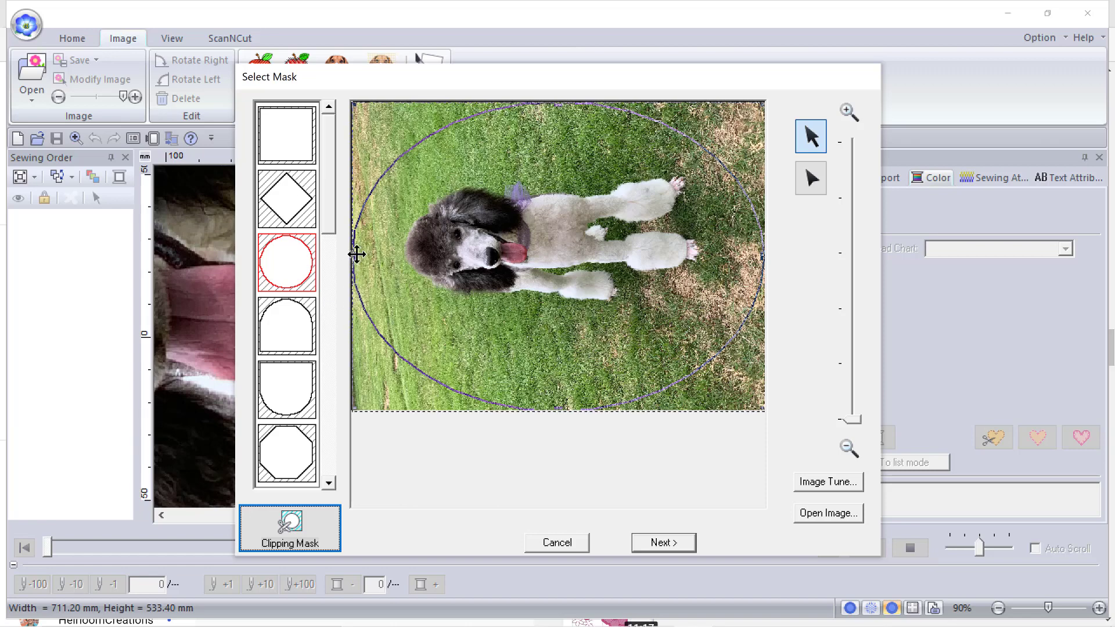
drag(356, 255, 377, 256)
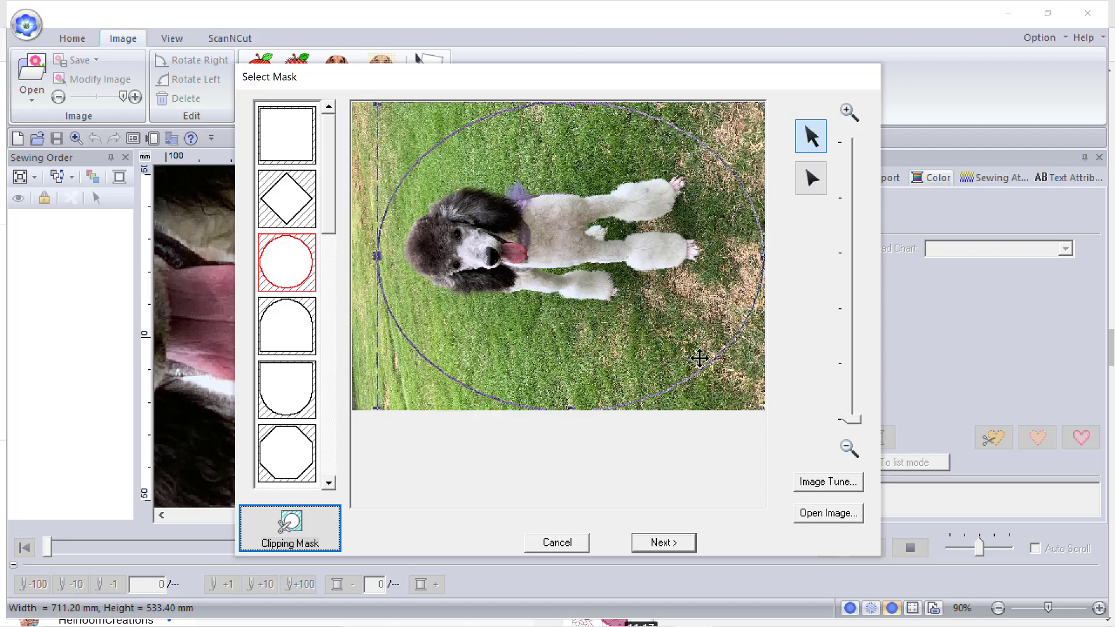
drag(571, 407, 567, 357)
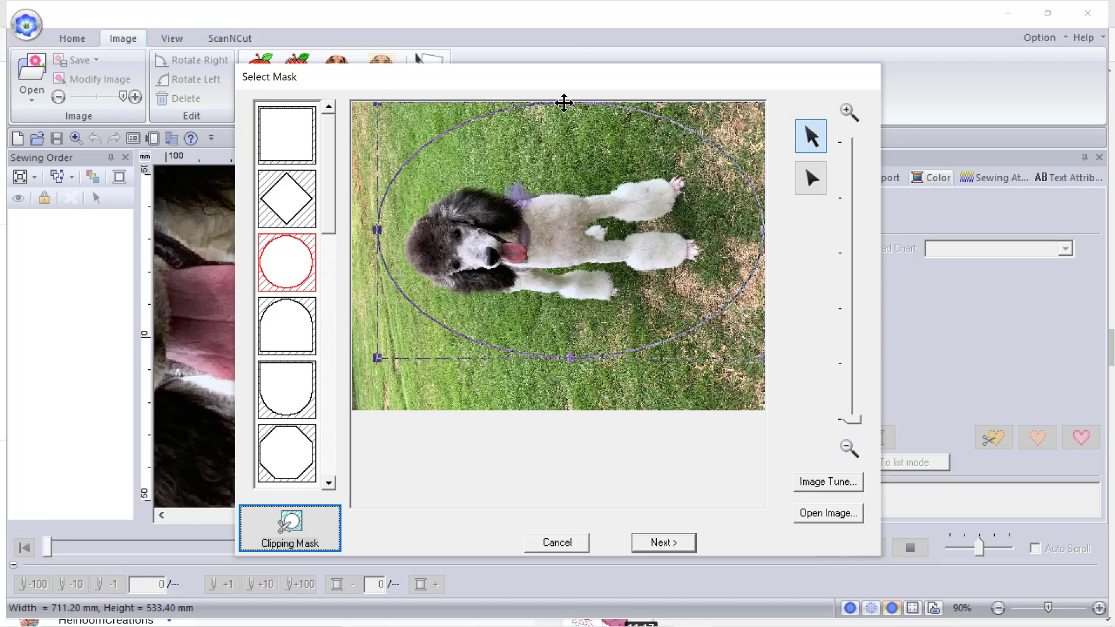
drag(565, 107, 563, 140)
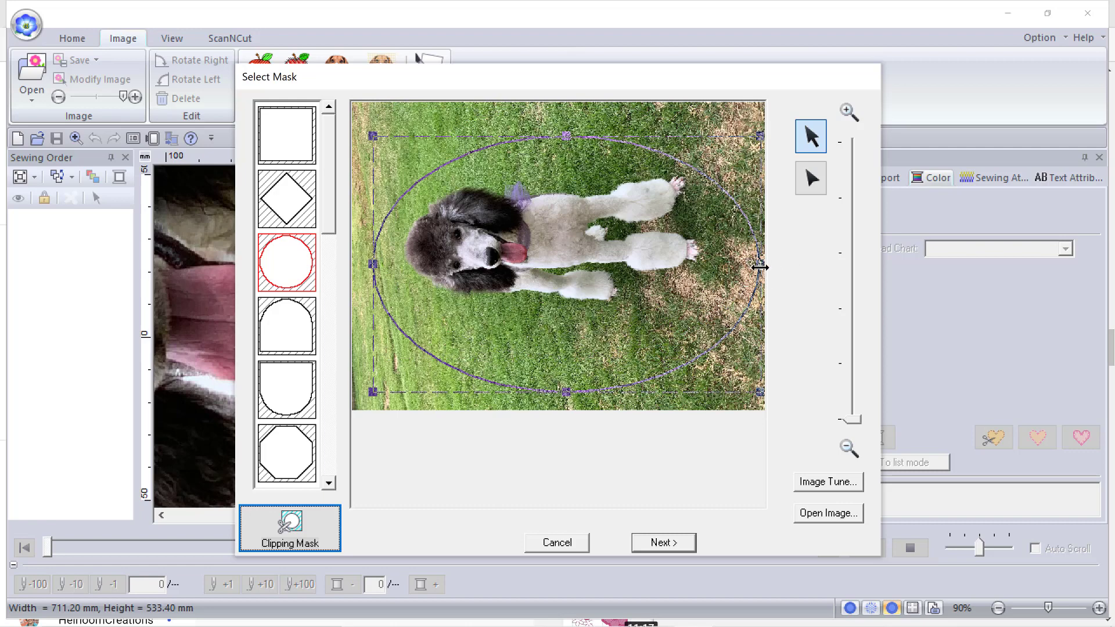
drag(759, 267, 627, 261)
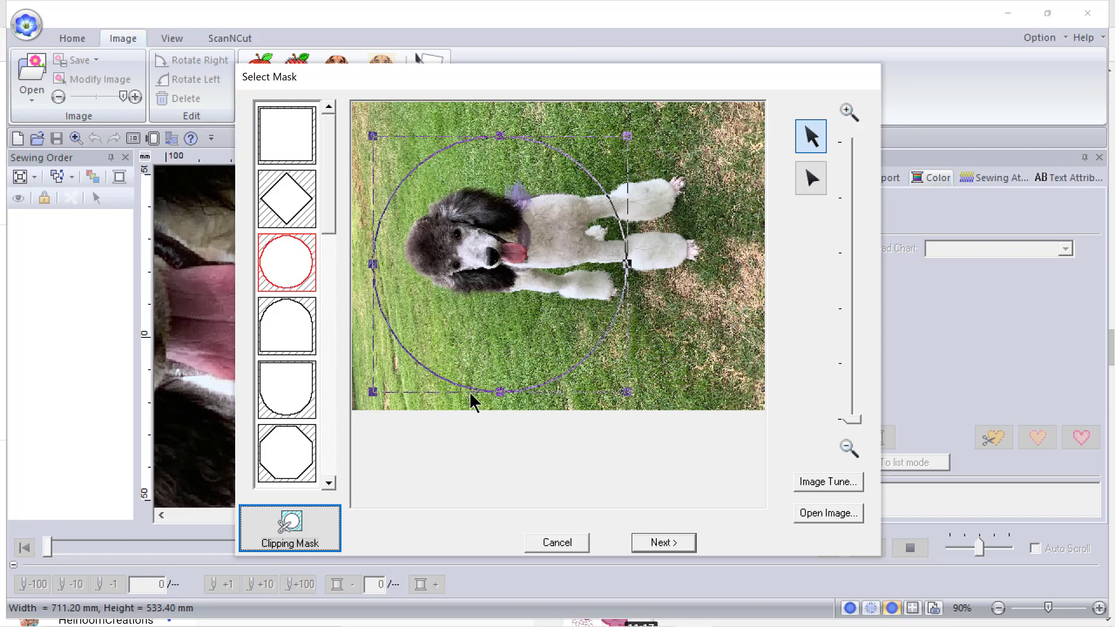
drag(501, 392, 509, 351)
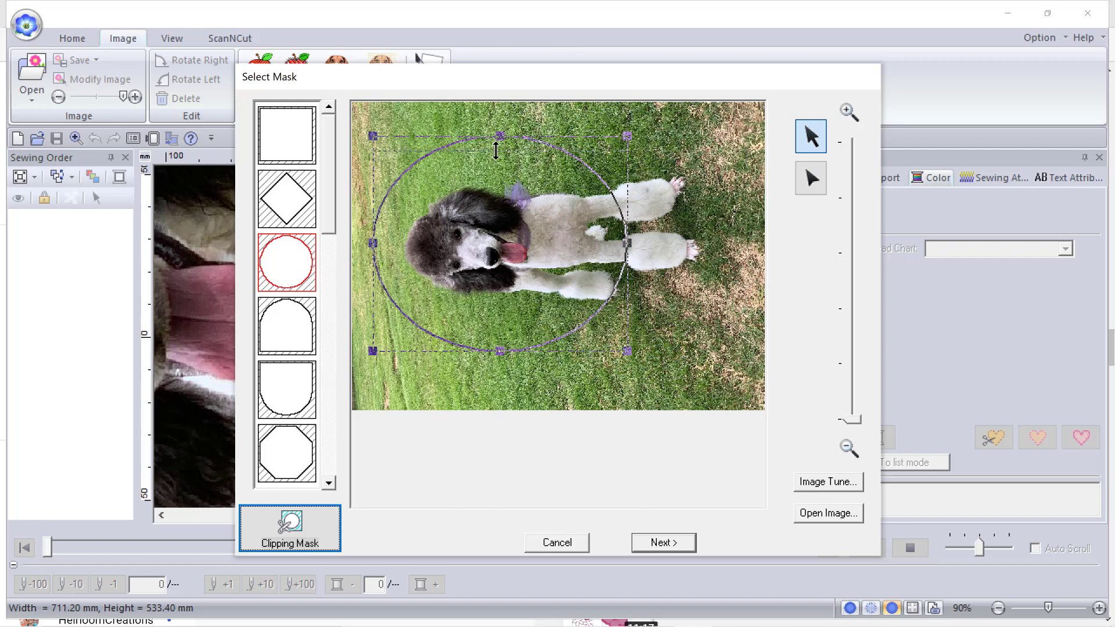
drag(496, 147, 498, 152)
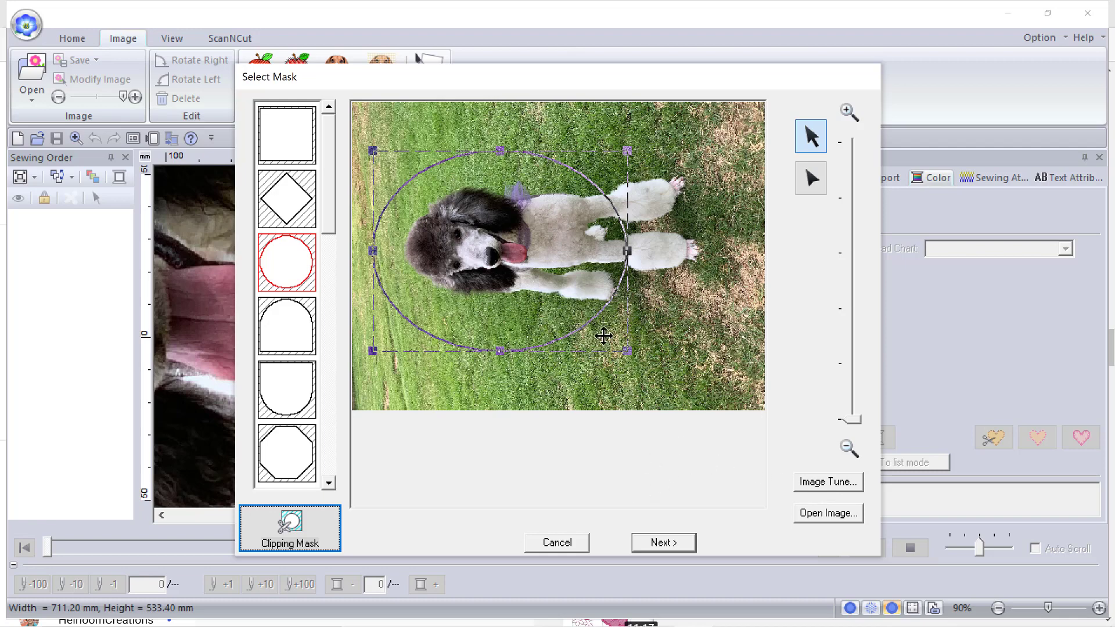
click(671, 540)
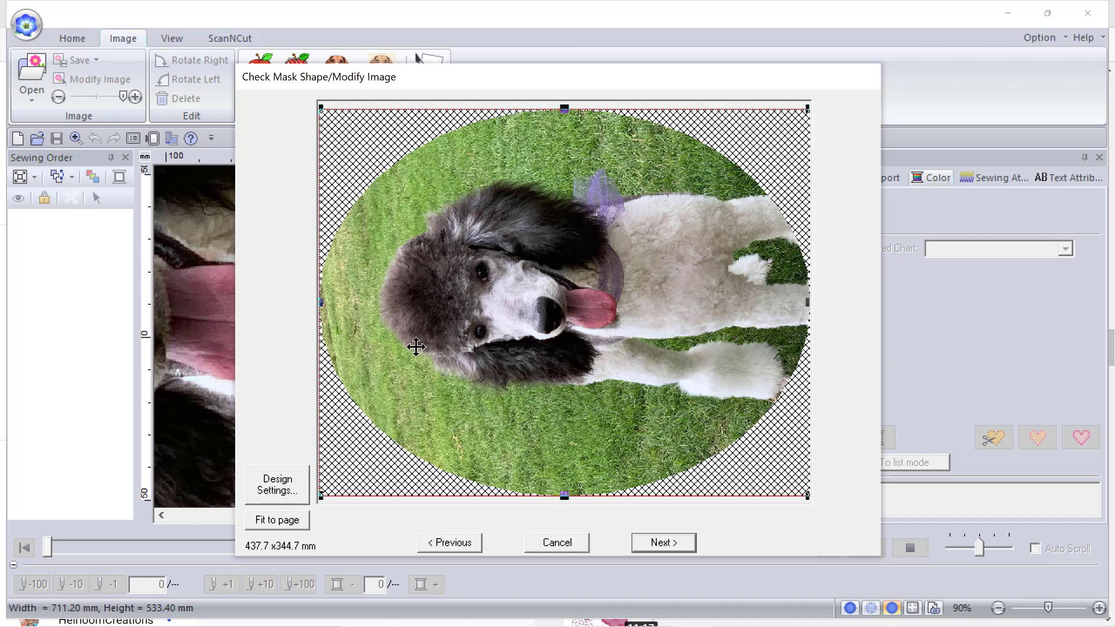
- Check the design page settings without changing them, fit the masked photo to the page and continue to the stitch parameters
click(260, 481)
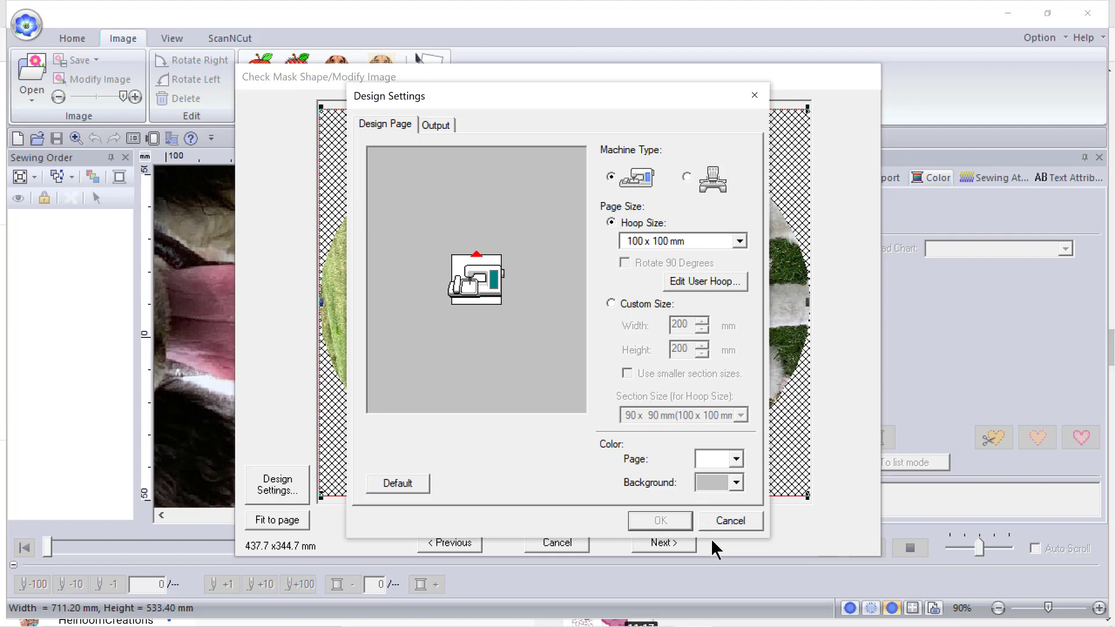
click(730, 521)
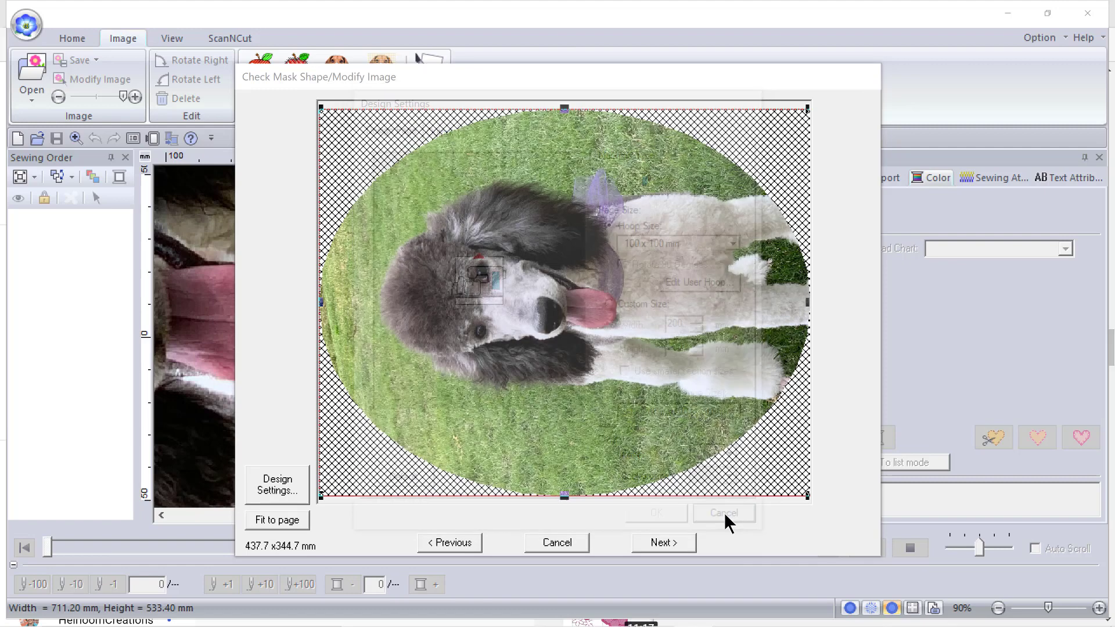
click(271, 522)
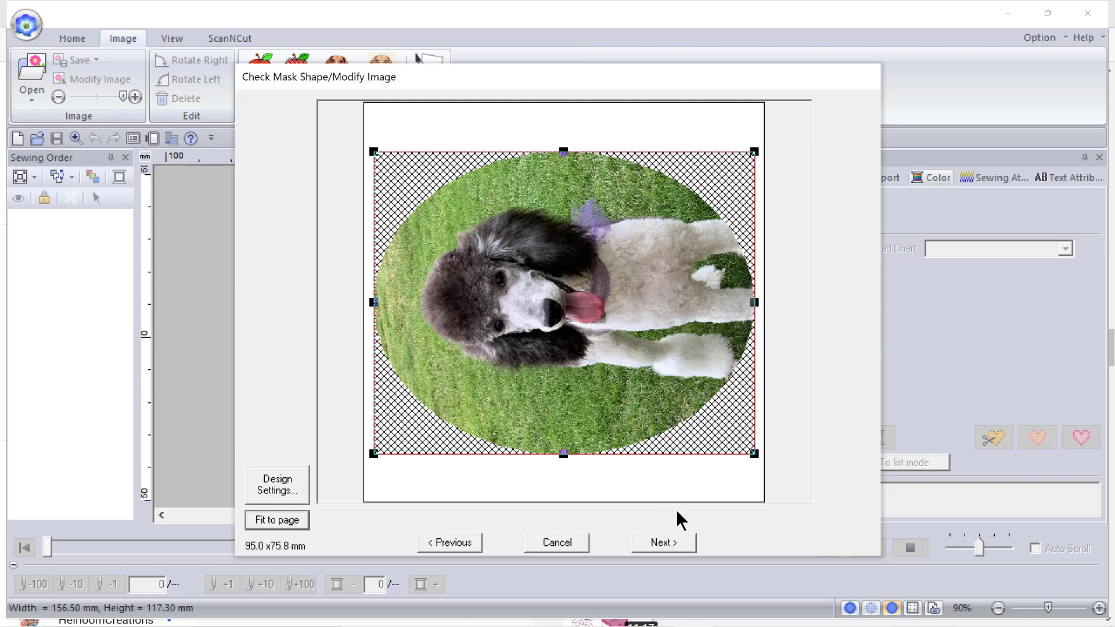
click(677, 543)
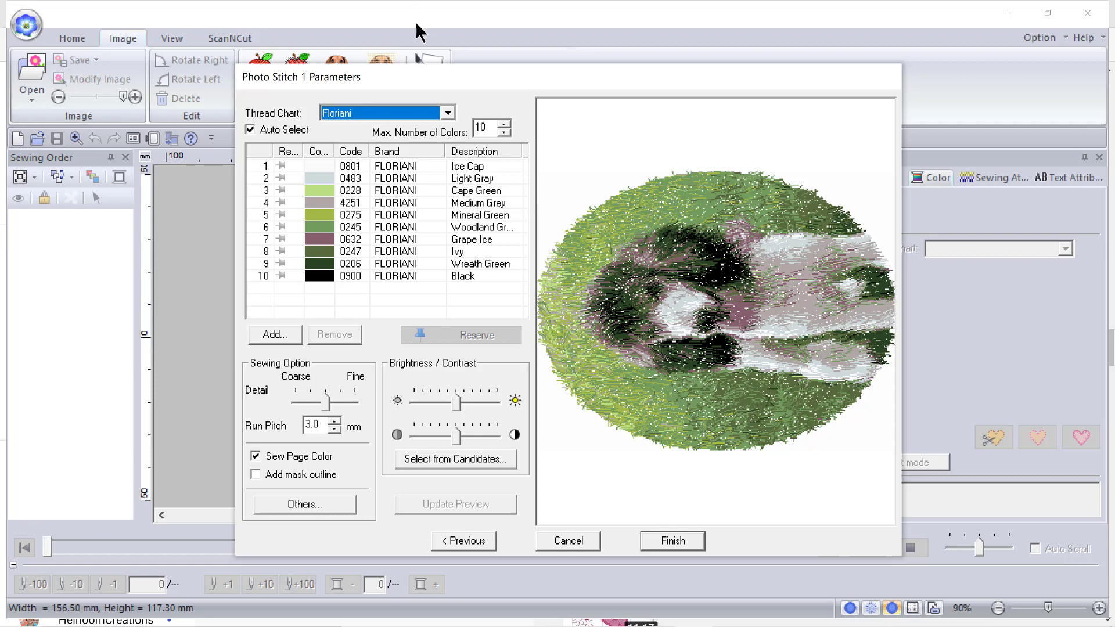
- Choose the Floriani thread chart, set the run pitch to 2.5 mm and update the stitch preview
click(448, 113)
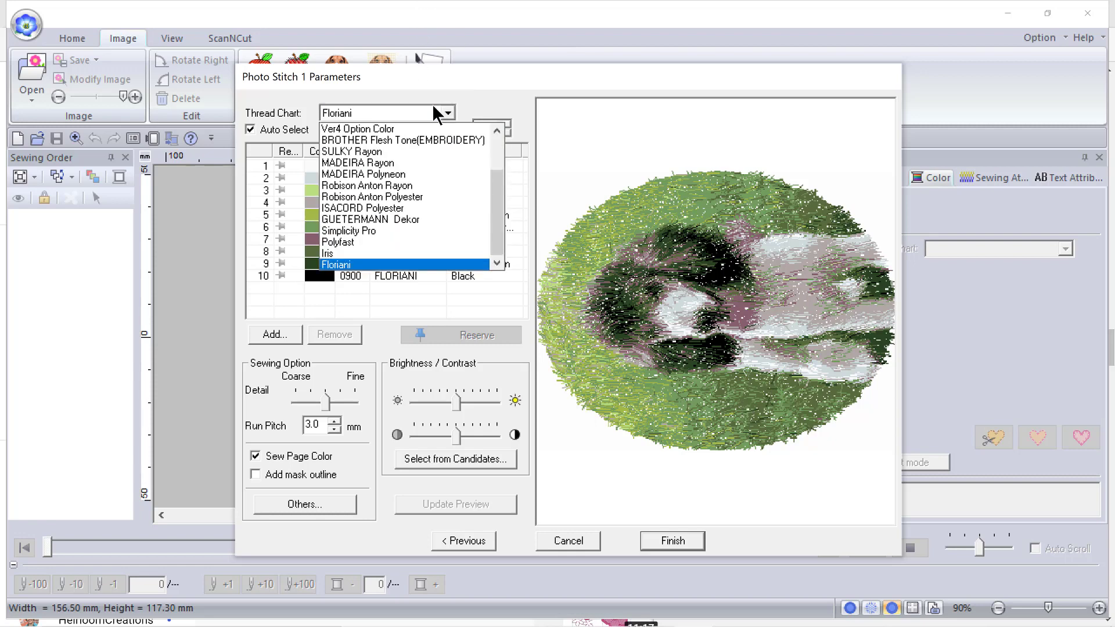
click(360, 264)
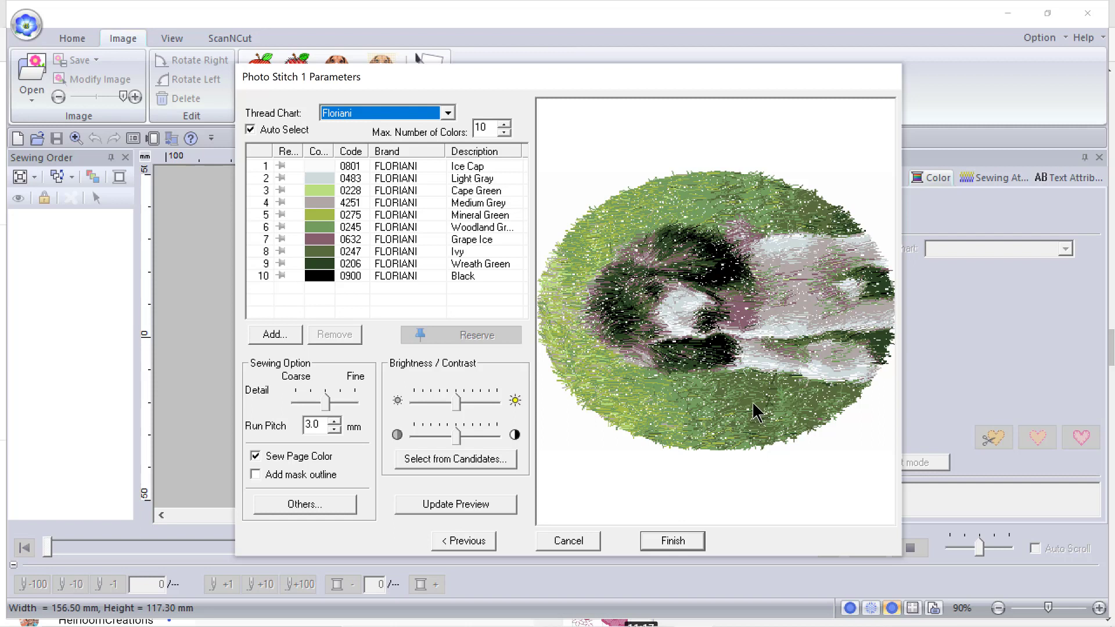
click(334, 430)
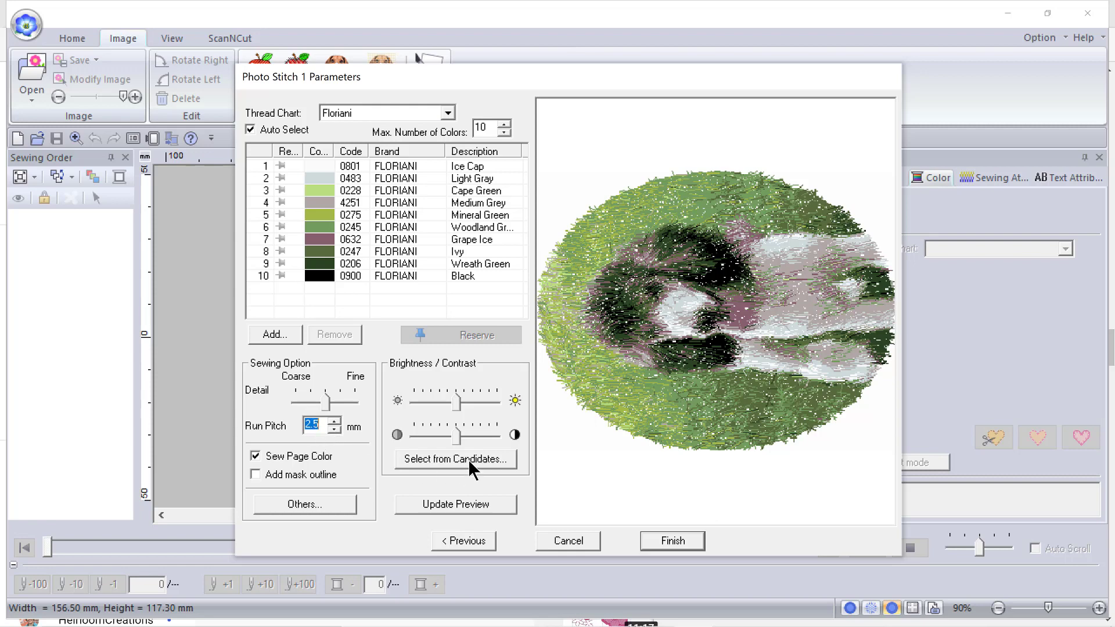
click(456, 504)
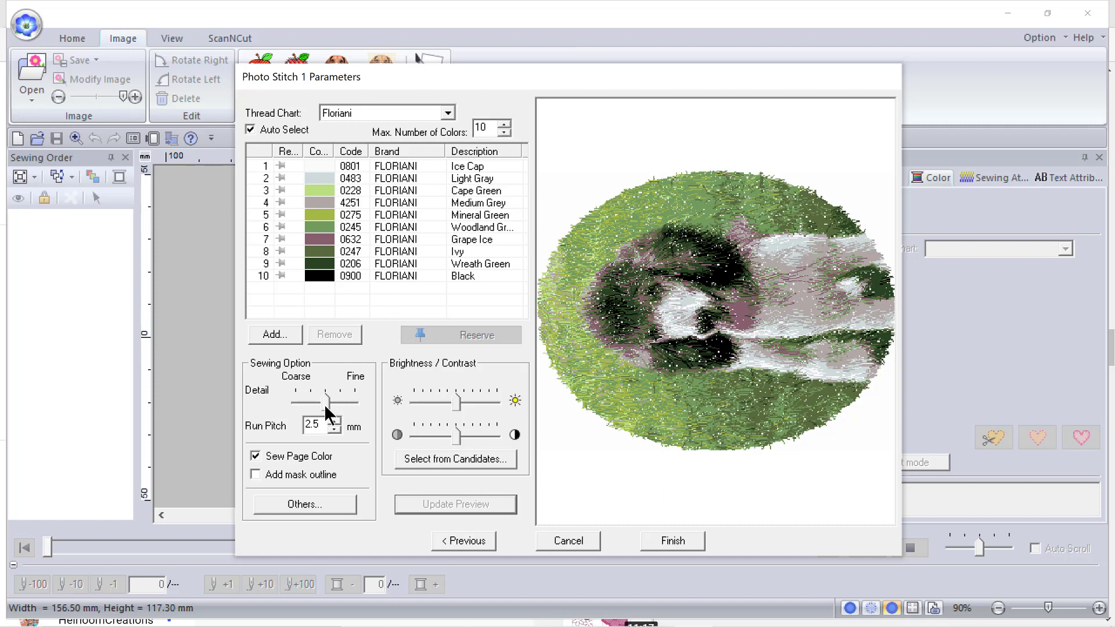
- Try a finer detail level in the stitch preview, and restore the medium level
drag(326, 404, 333, 406)
click(459, 504)
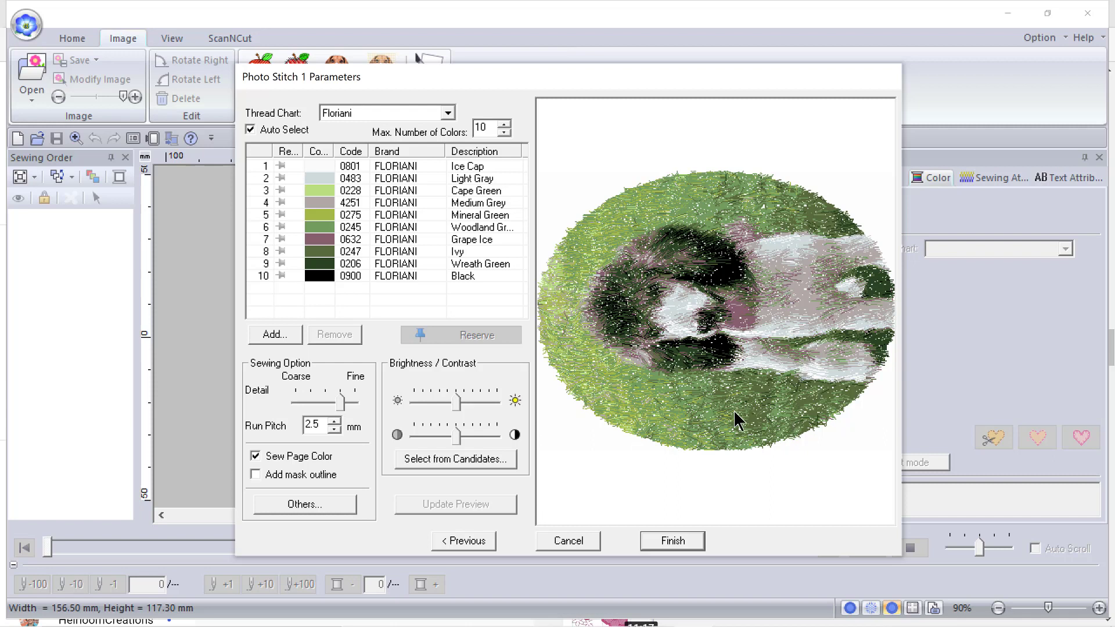
click(324, 399)
click(462, 504)
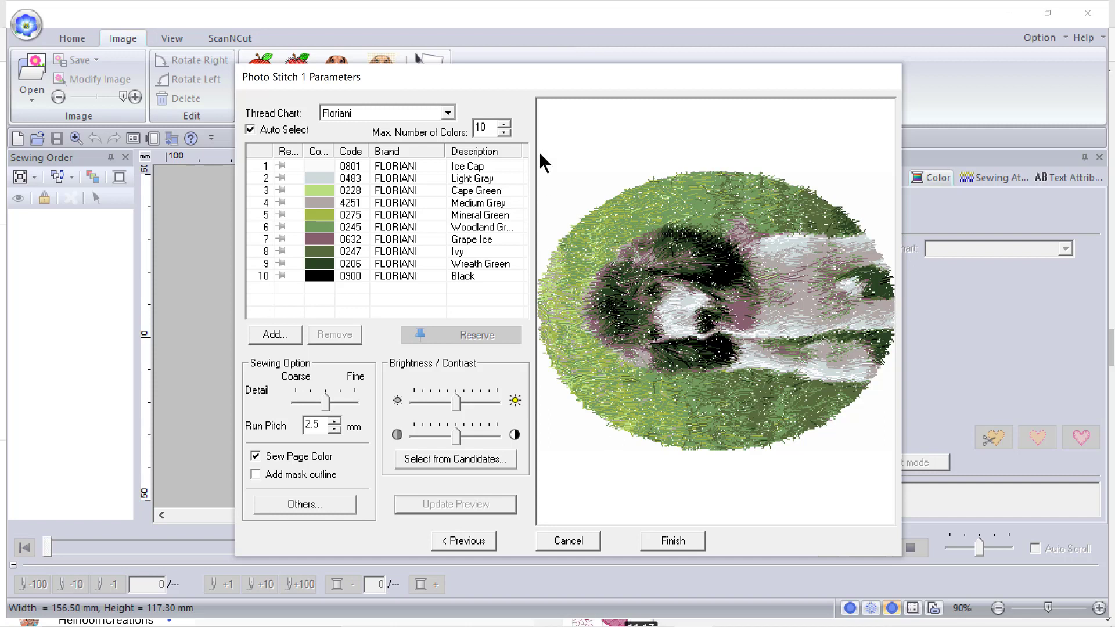
- Set the maximum number of colors to 13, update the preview, and try the mask outline before turning it off again
click(503, 123)
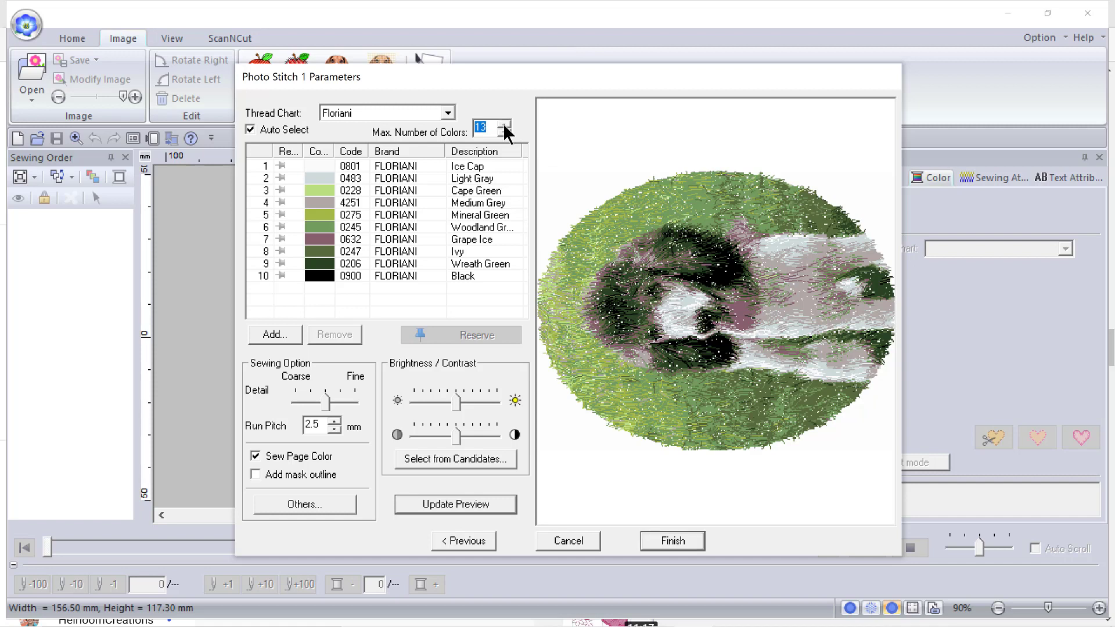
click(463, 504)
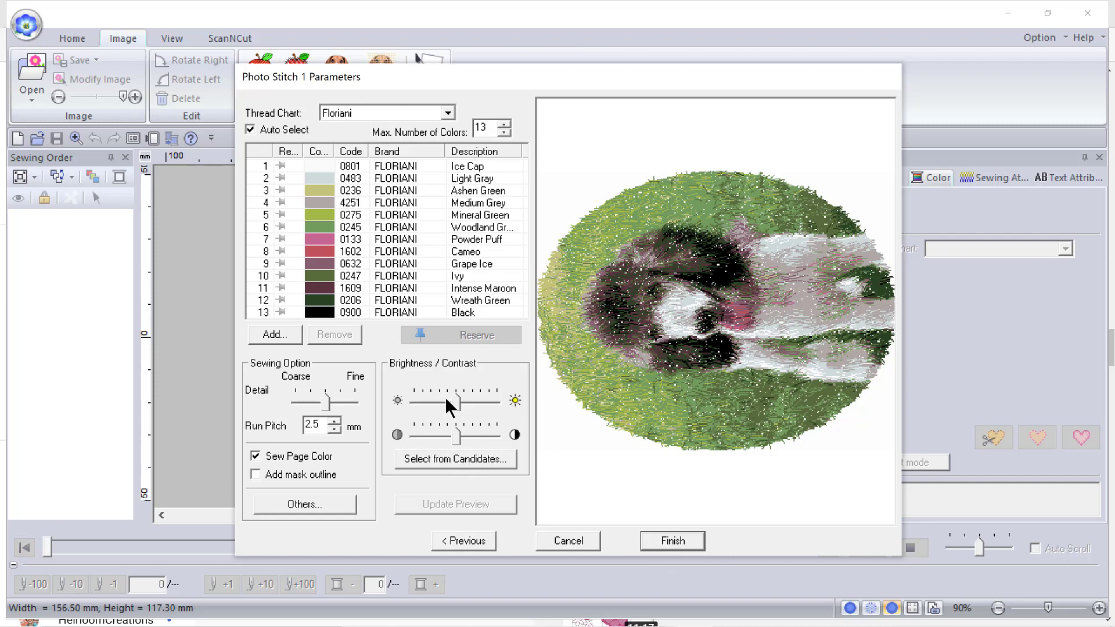
click(255, 474)
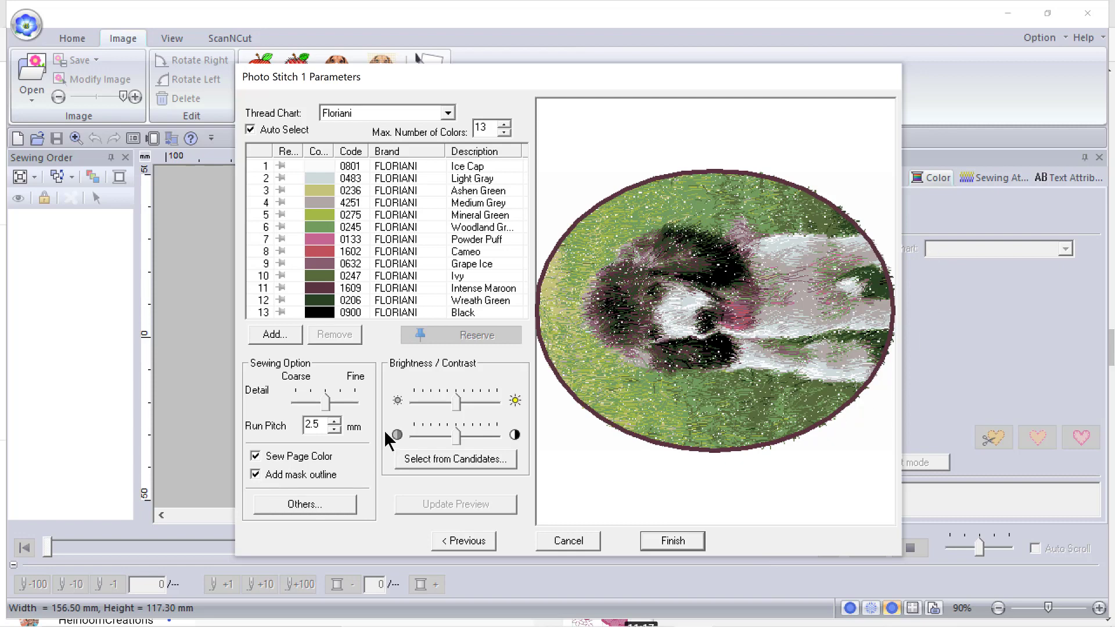
click(255, 475)
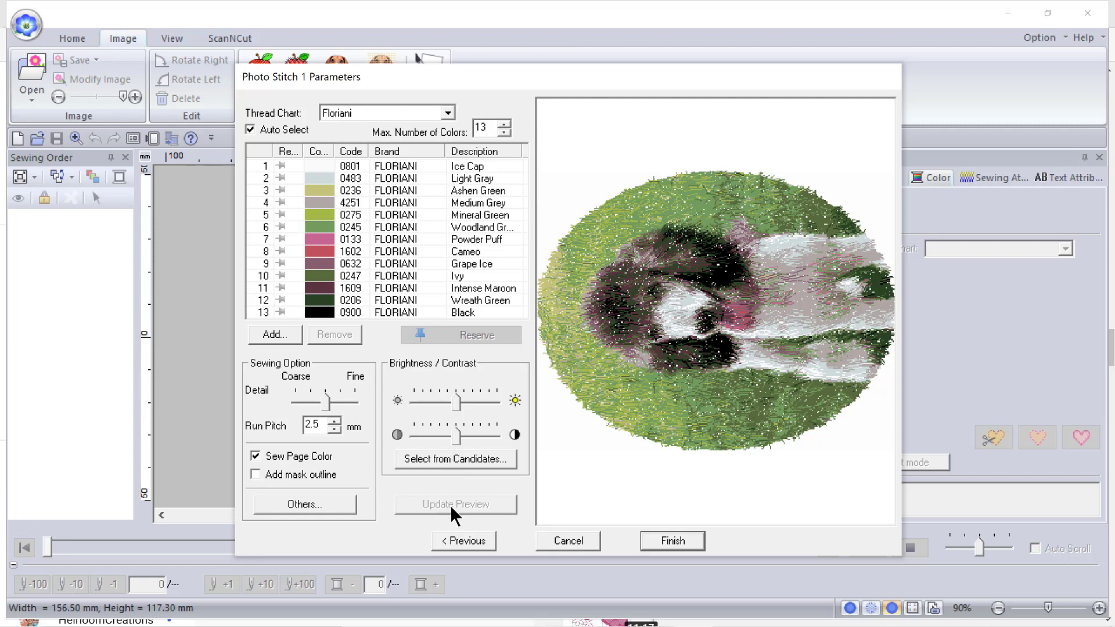
- Apply a slightly darker, higher-contrast candidate image and generate the photo stitch embroidery design
click(434, 456)
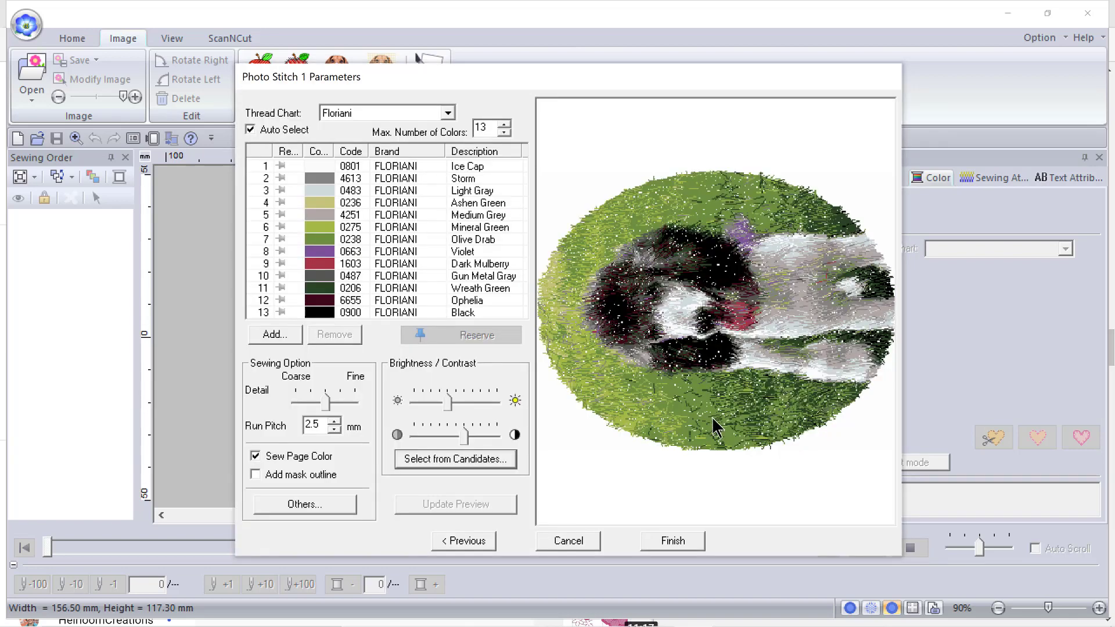
click(676, 542)
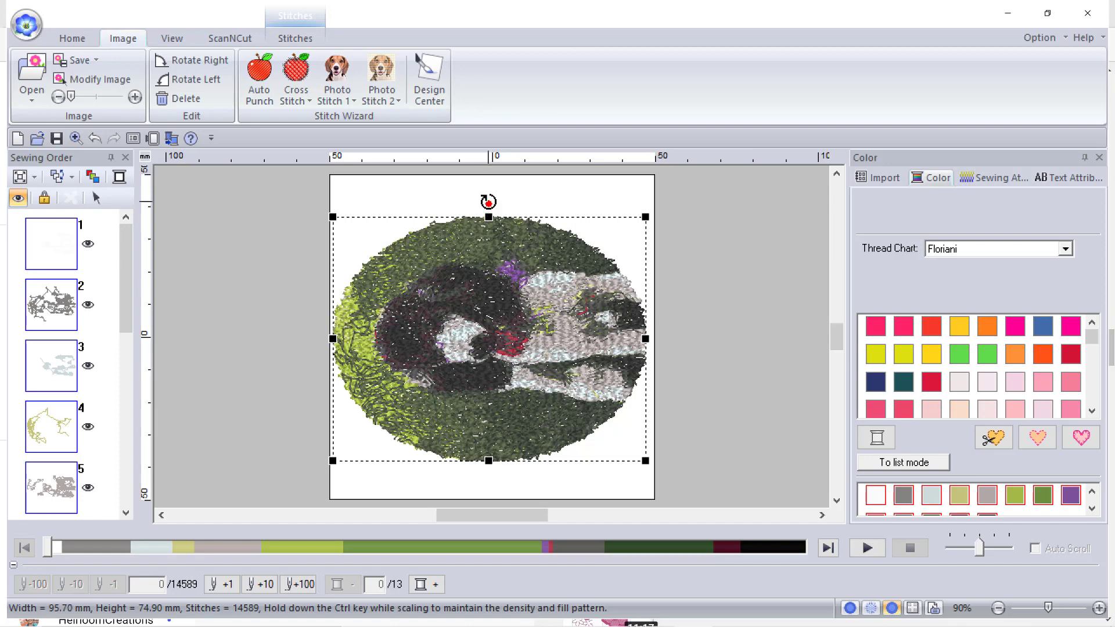
- Rotate the poodle design about 90 degrees clockwise so it stands upright, display it in Stitch view and deselect it
drag(488, 202, 581, 339)
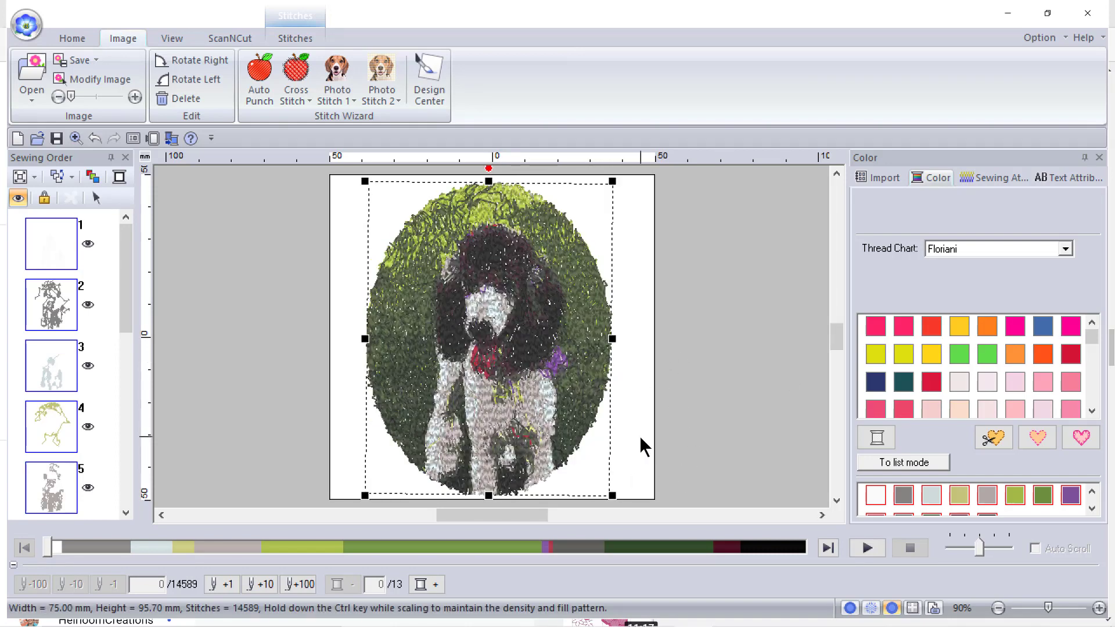
click(172, 40)
click(68, 75)
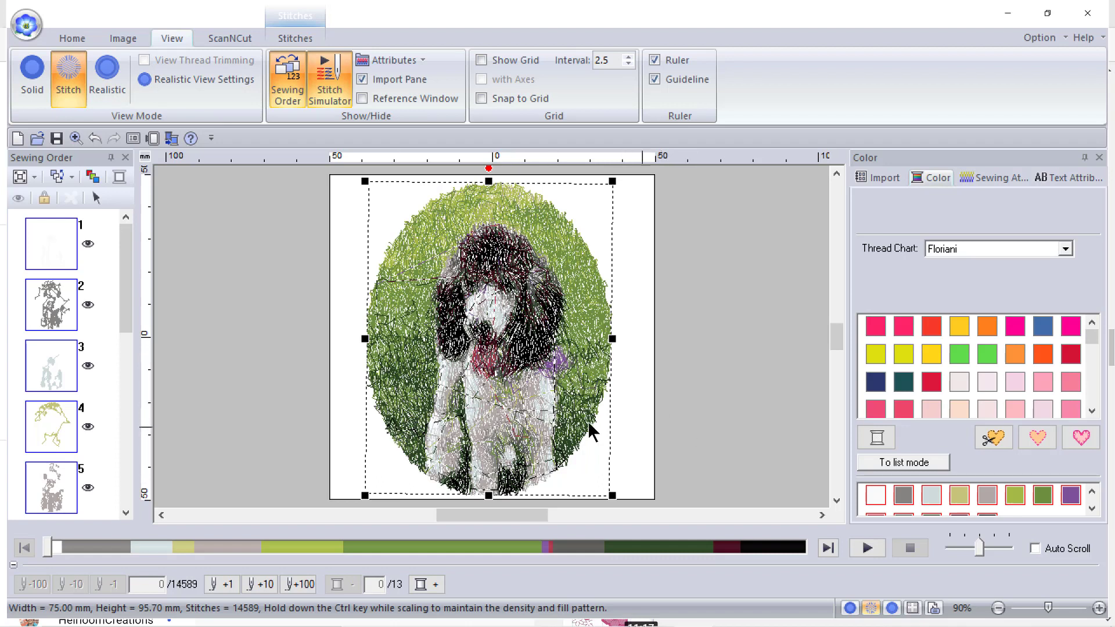
click(180, 267)
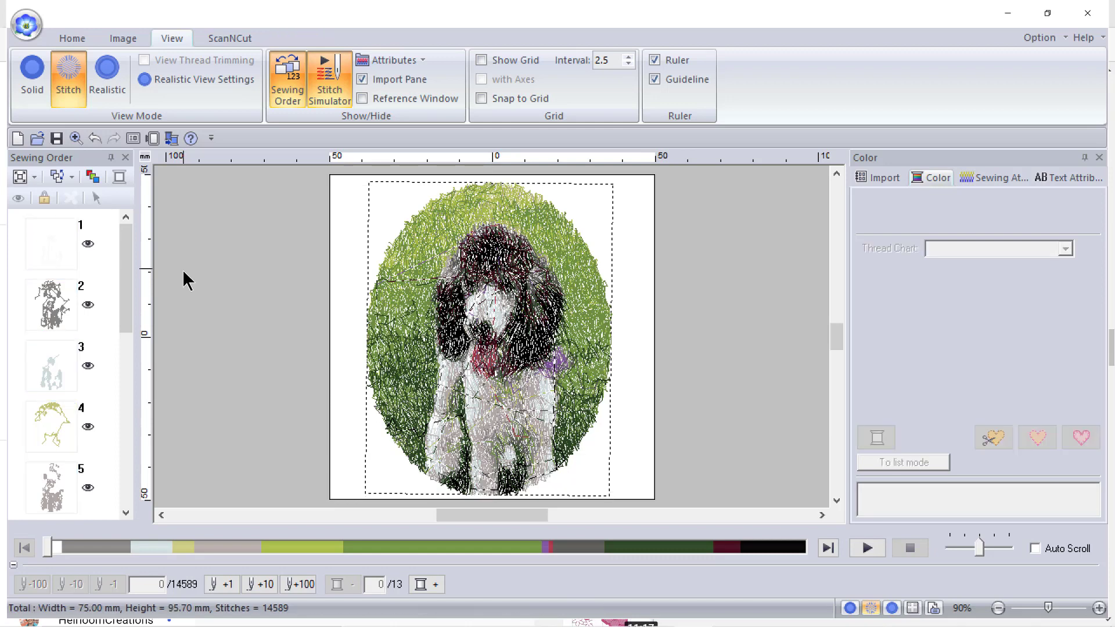
- Recolor the eighth color in the sewing order, trying Floriani 0687 Violet Blue before applying 0688 Grape Jelly
drag(120, 291, 106, 407)
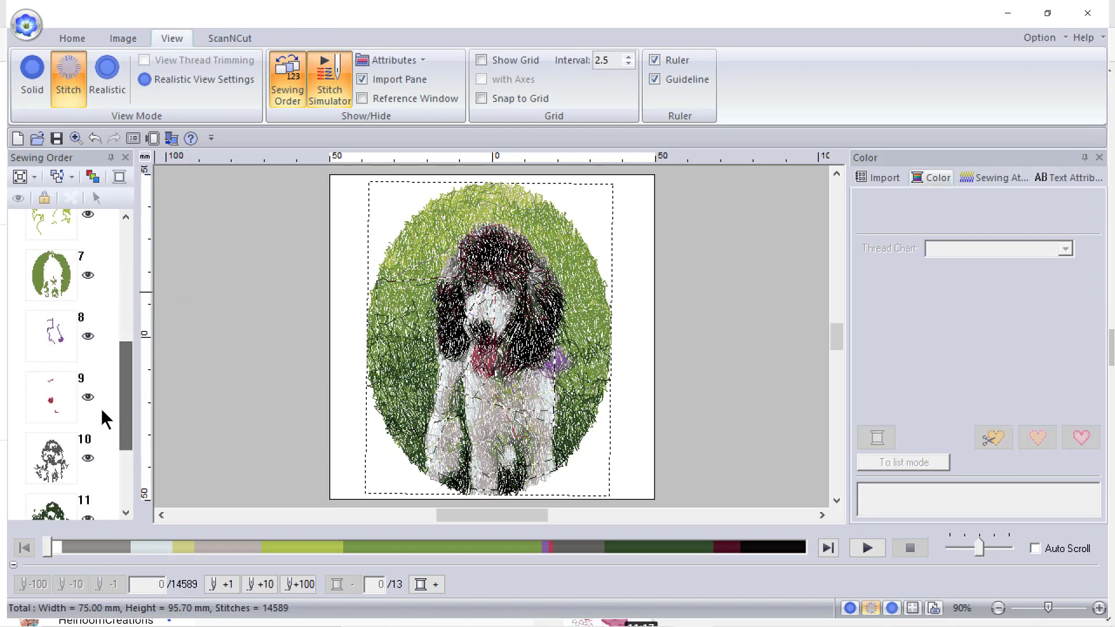
click(57, 339)
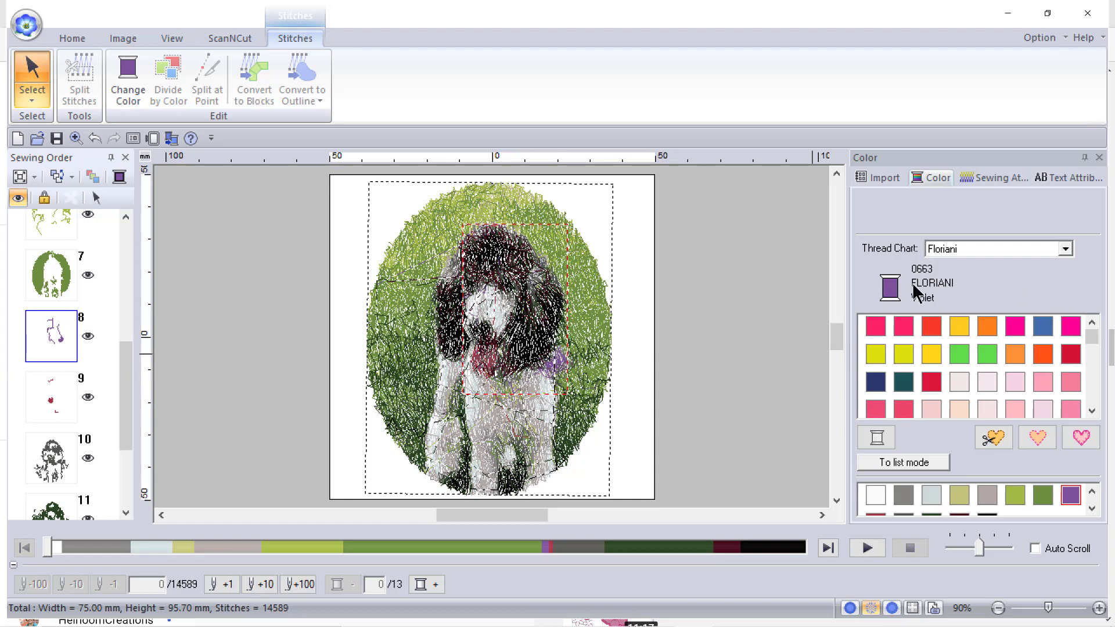
click(1092, 410)
click(1092, 409)
click(1092, 410)
click(1092, 410)
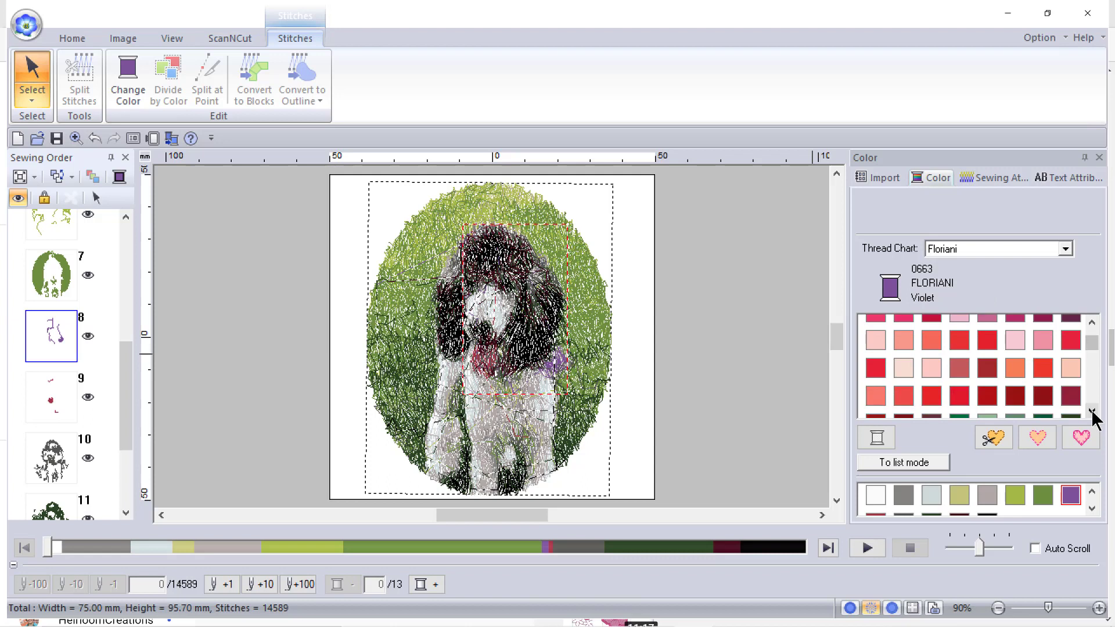
click(1092, 409)
click(1092, 410)
click(1092, 409)
click(1092, 410)
click(1092, 409)
click(1092, 409)
click(1092, 409)
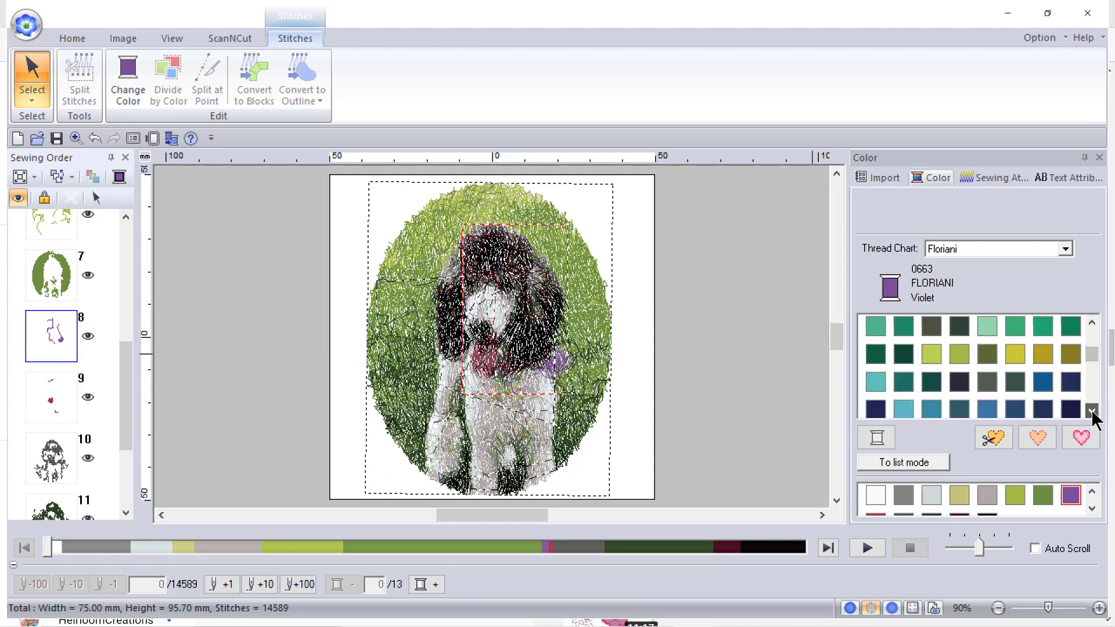
click(1091, 410)
click(1092, 410)
click(1092, 409)
click(1092, 409)
click(1092, 410)
click(1092, 409)
click(1092, 410)
click(1092, 409)
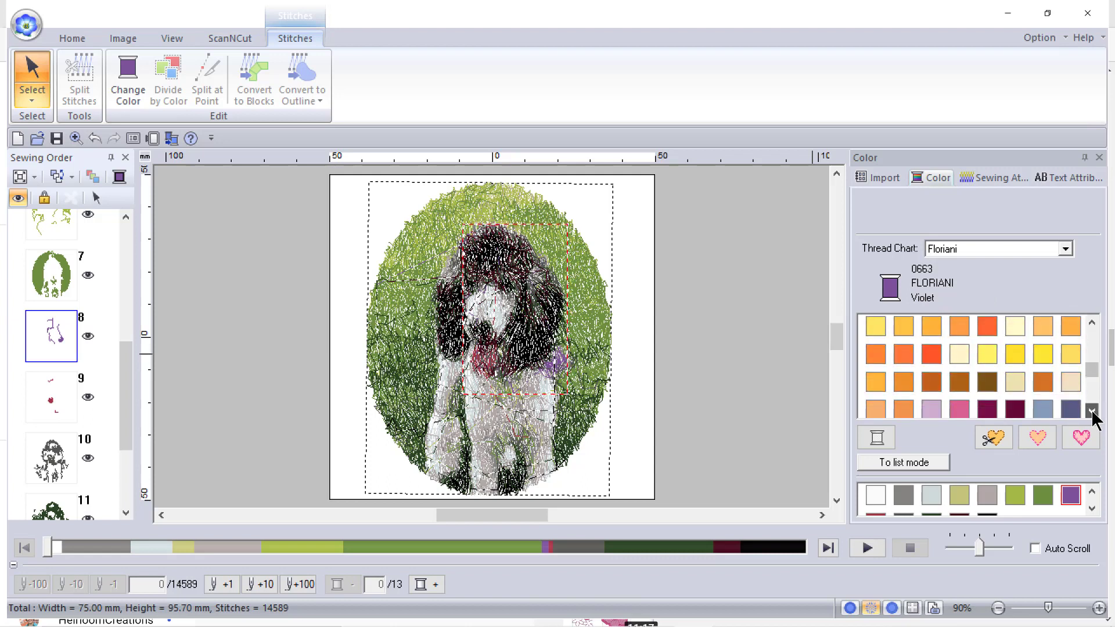
click(1092, 410)
click(1092, 409)
click(1091, 410)
click(1092, 409)
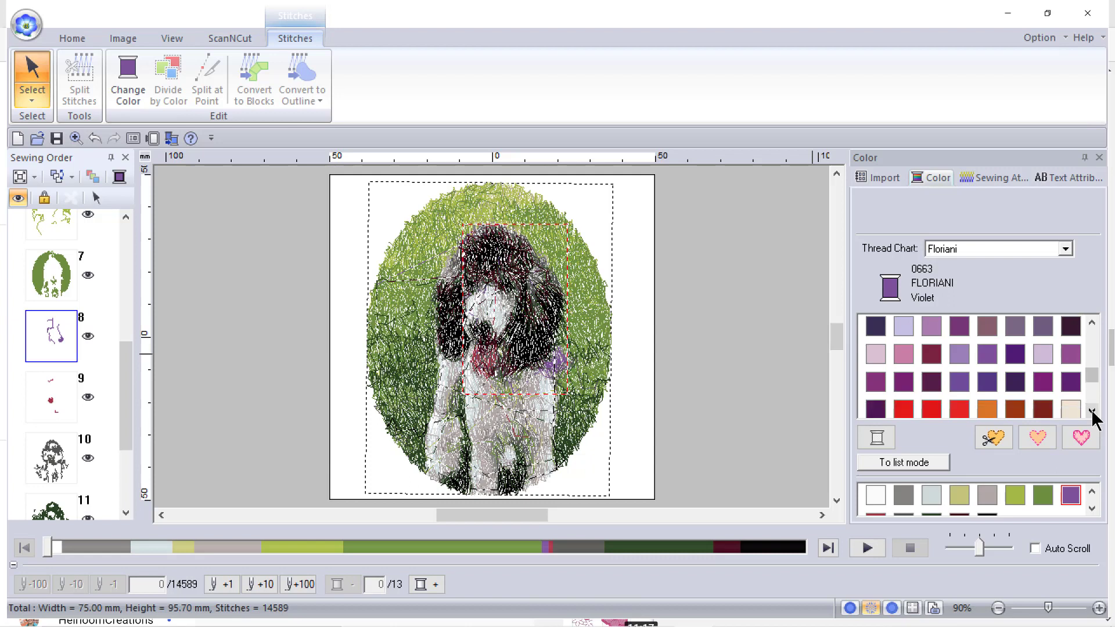
click(963, 378)
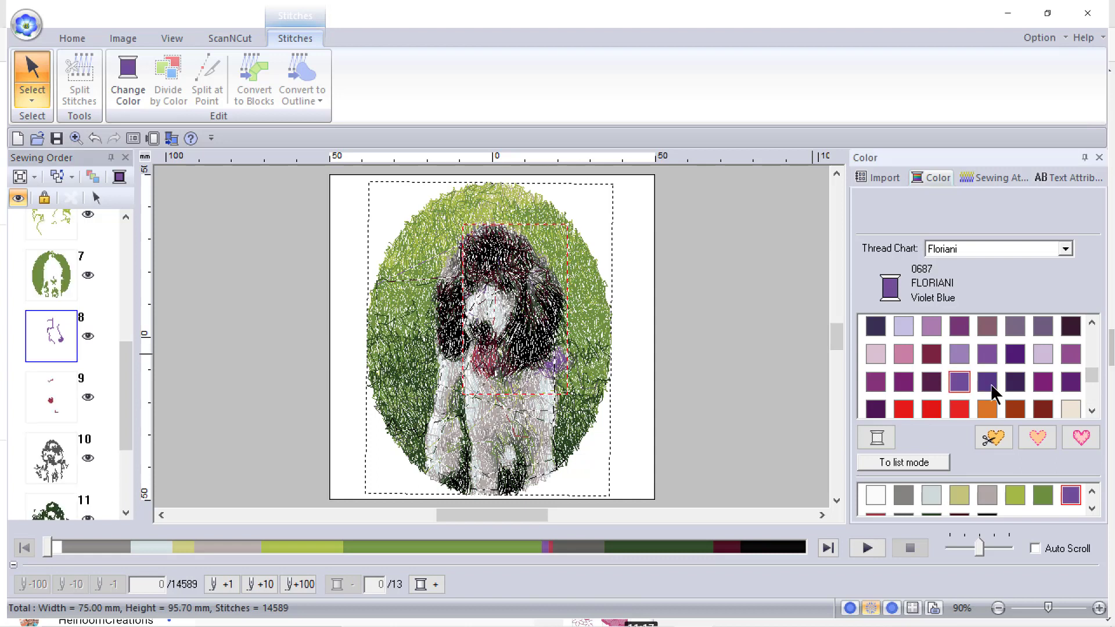
click(990, 384)
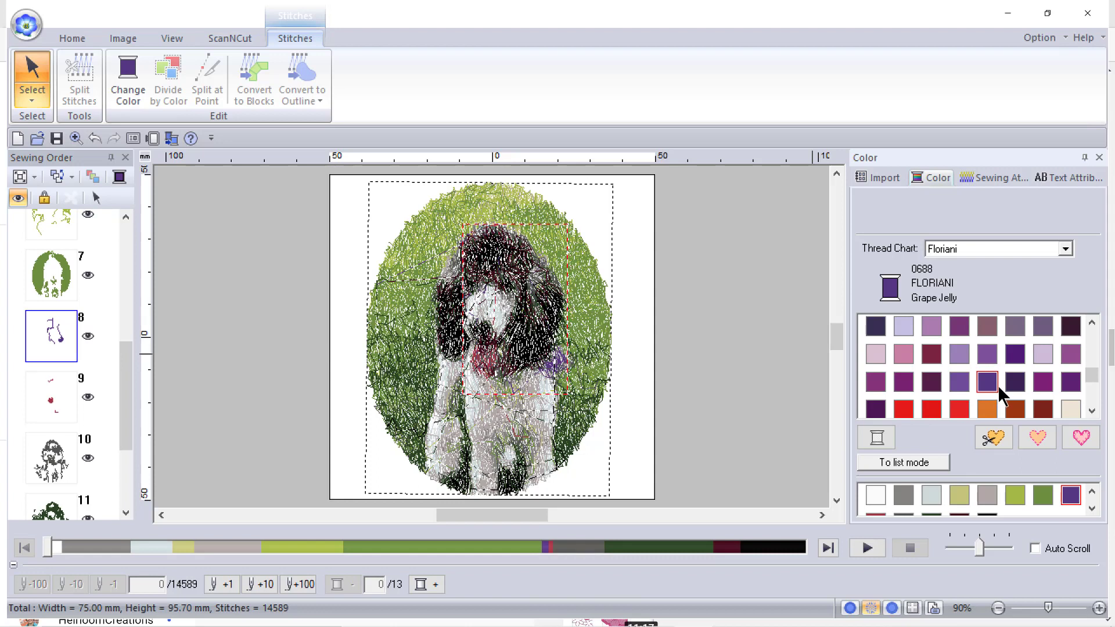
- Try Floriani 0695 Purple Passion on the eighth color, and undo that color change
click(1075, 384)
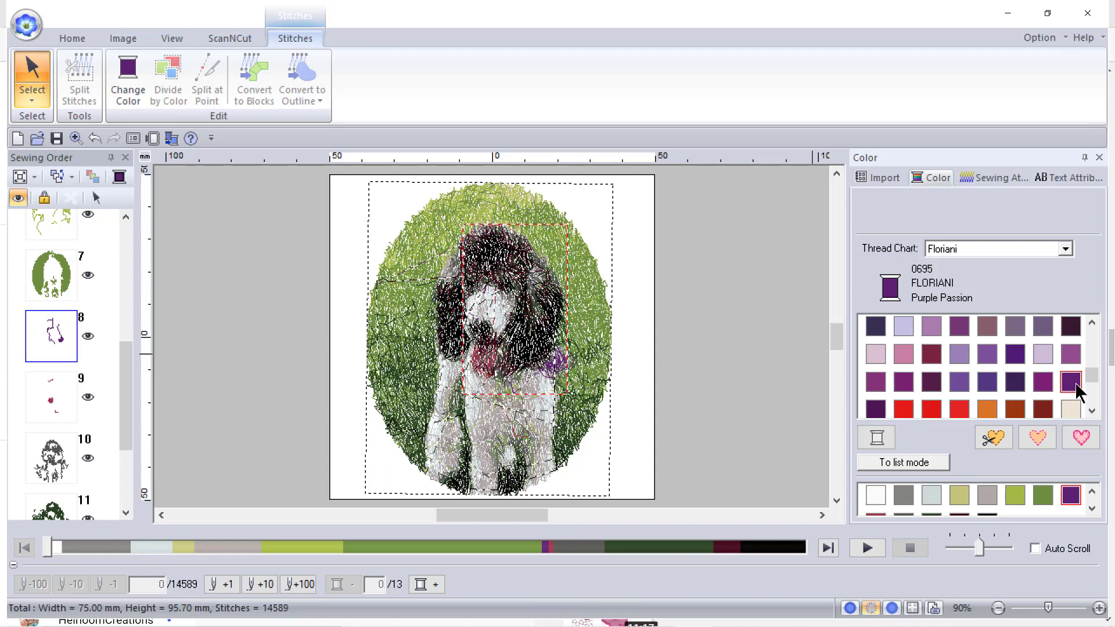
click(93, 140)
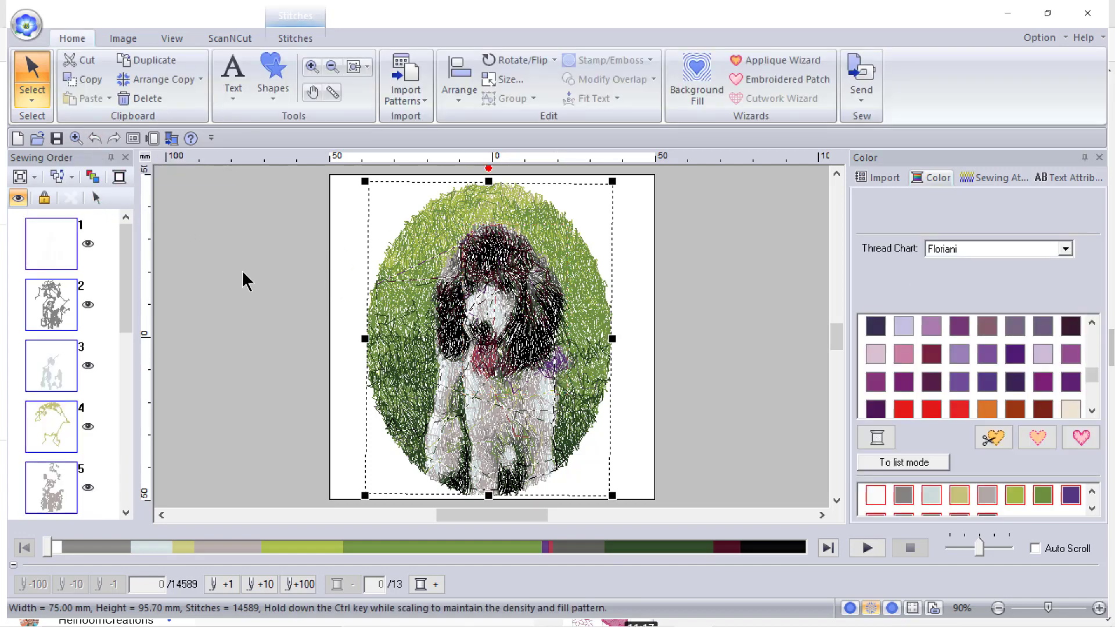